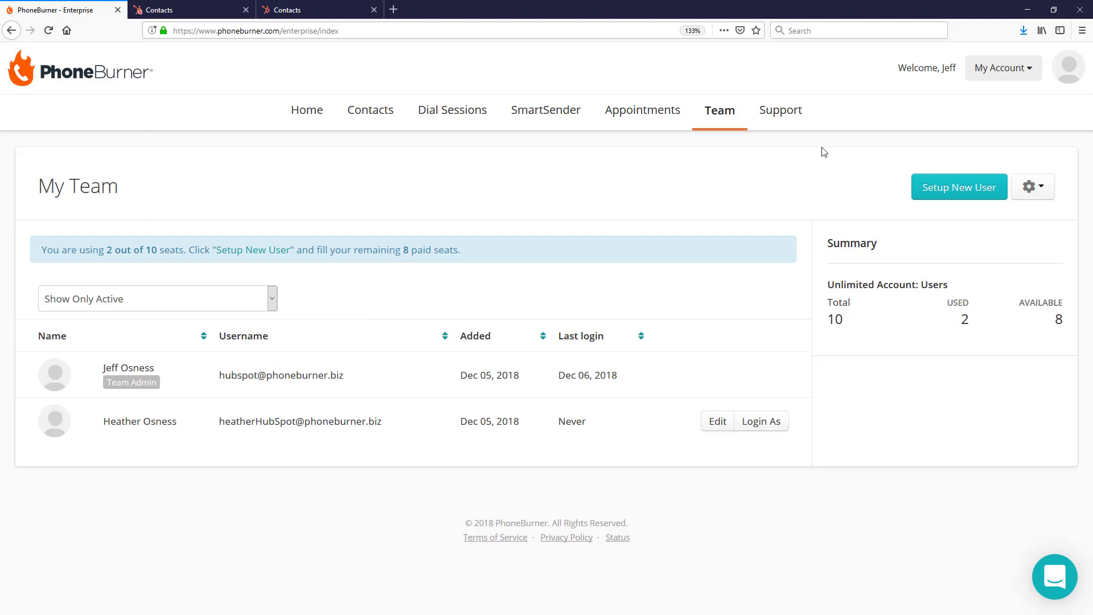
# Go through My Account and 3rd Party Integrations to the HubSpot integration details page
pyautogui.click(1000, 70)
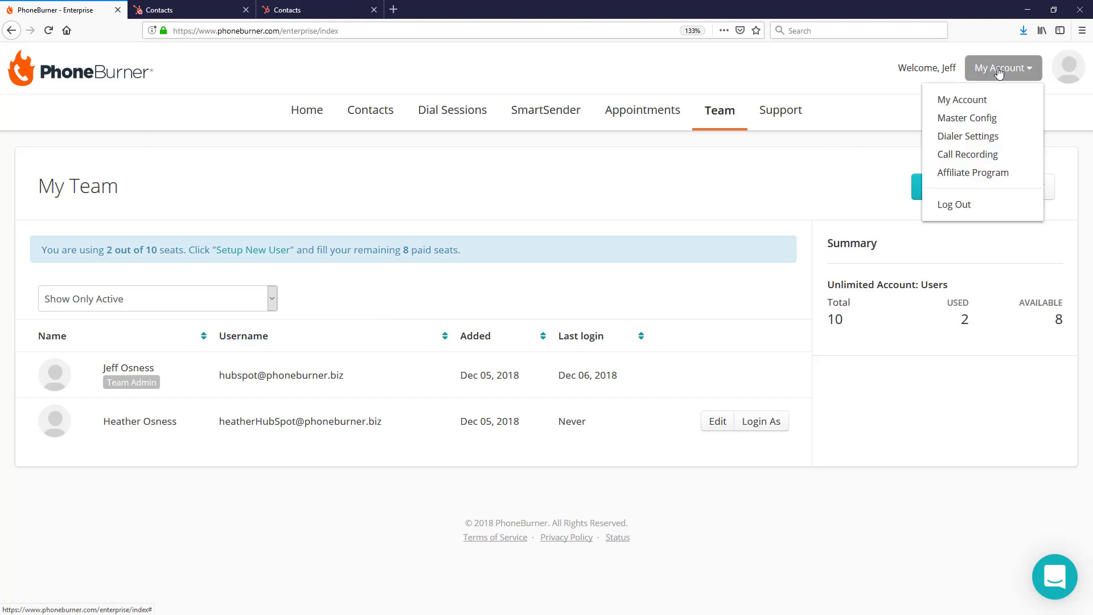
pyautogui.click(971, 100)
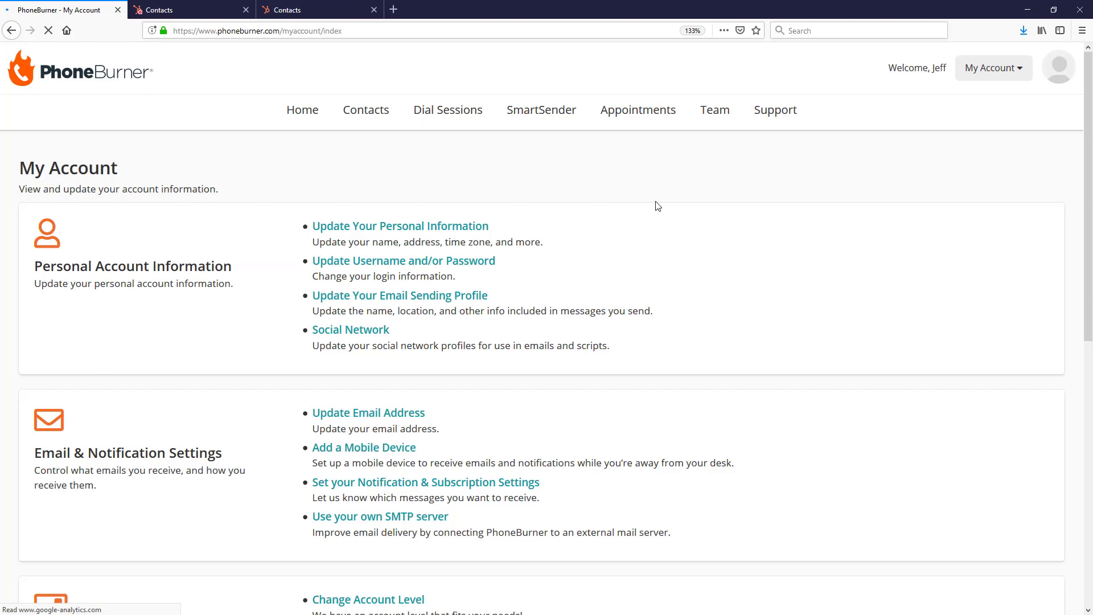
pyautogui.scroll(-1, 642, 219)
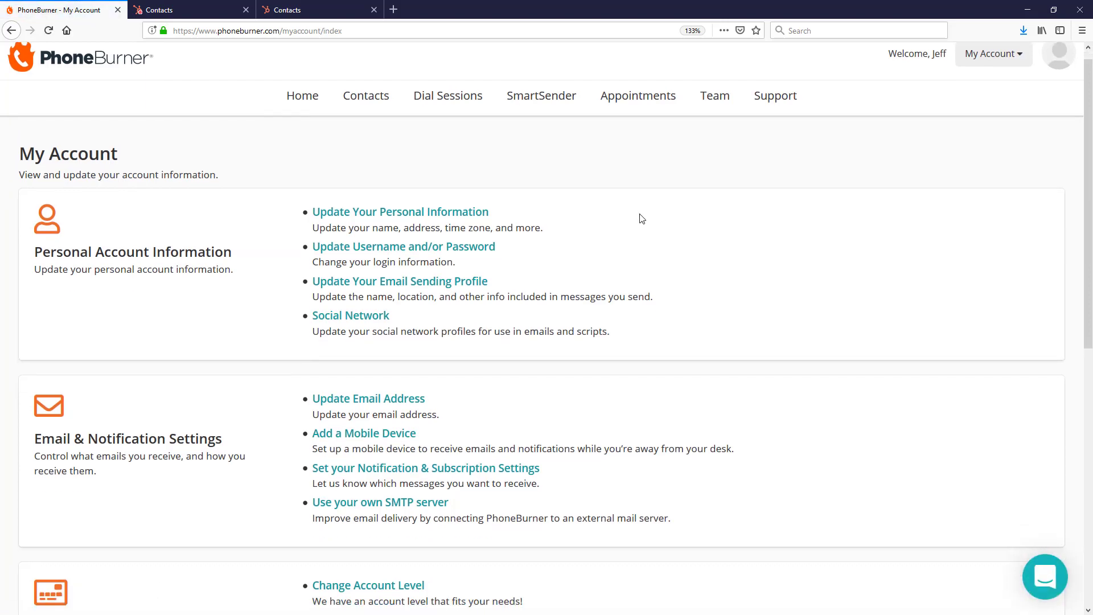
pyautogui.scroll(-8, 642, 219)
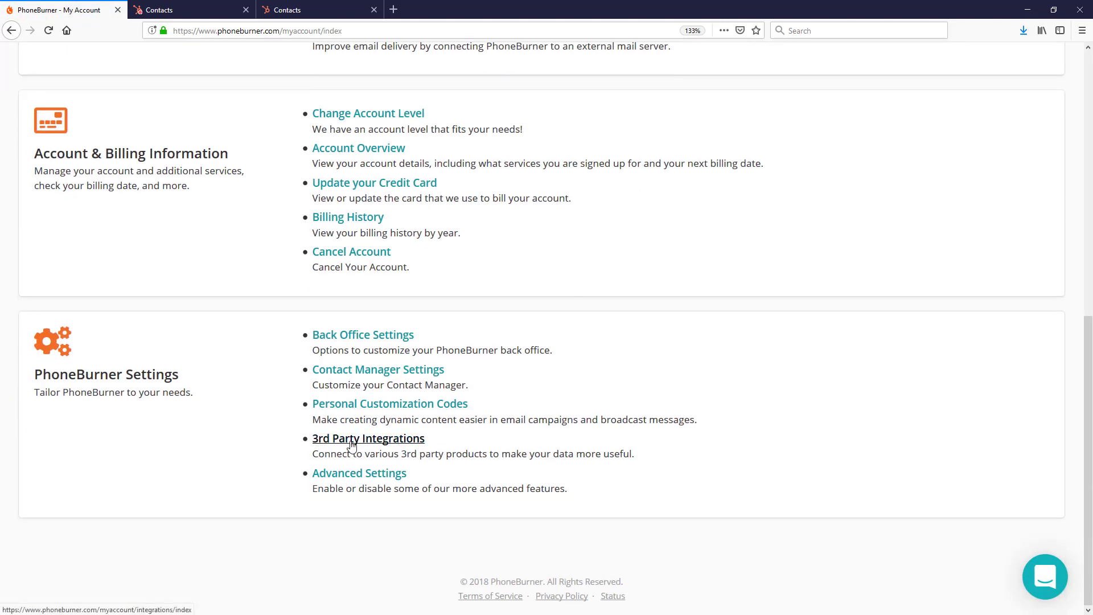
pyautogui.click(377, 445)
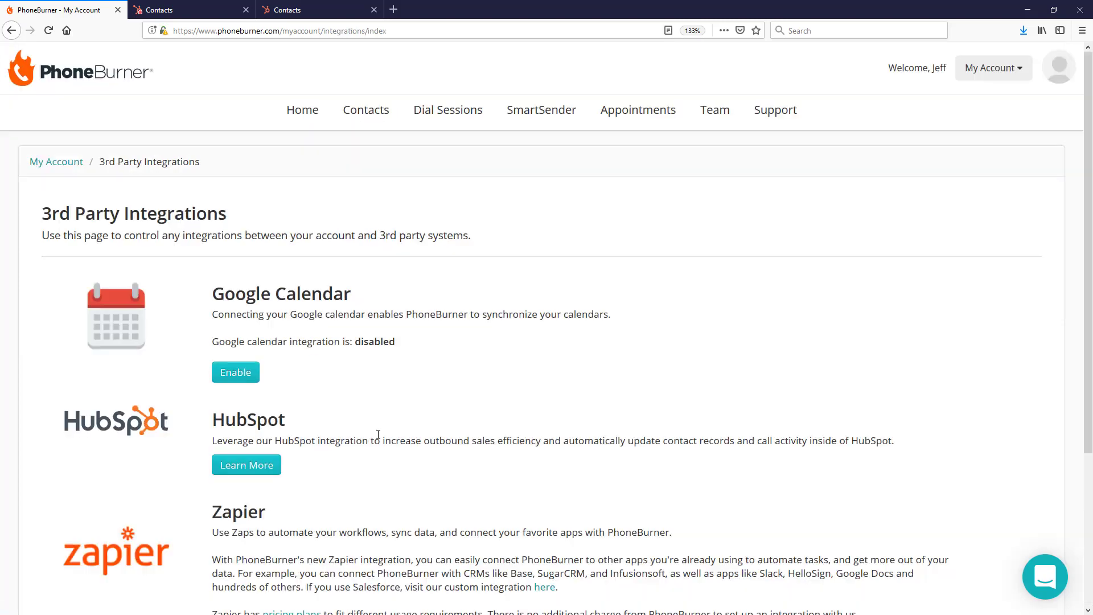
pyautogui.scroll(-3, 374, 441)
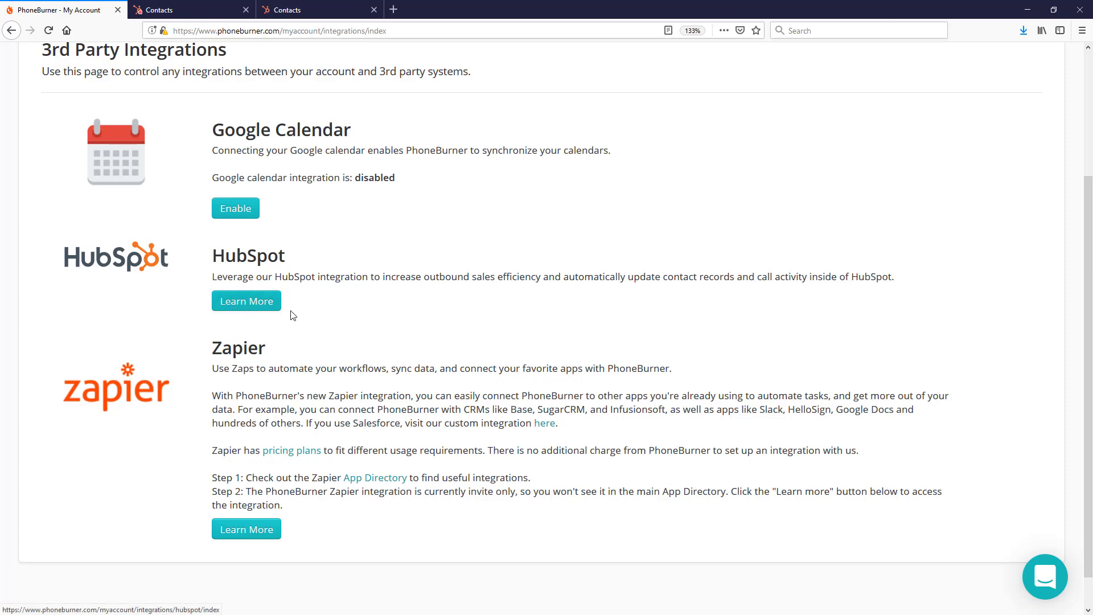
pyautogui.click(265, 312)
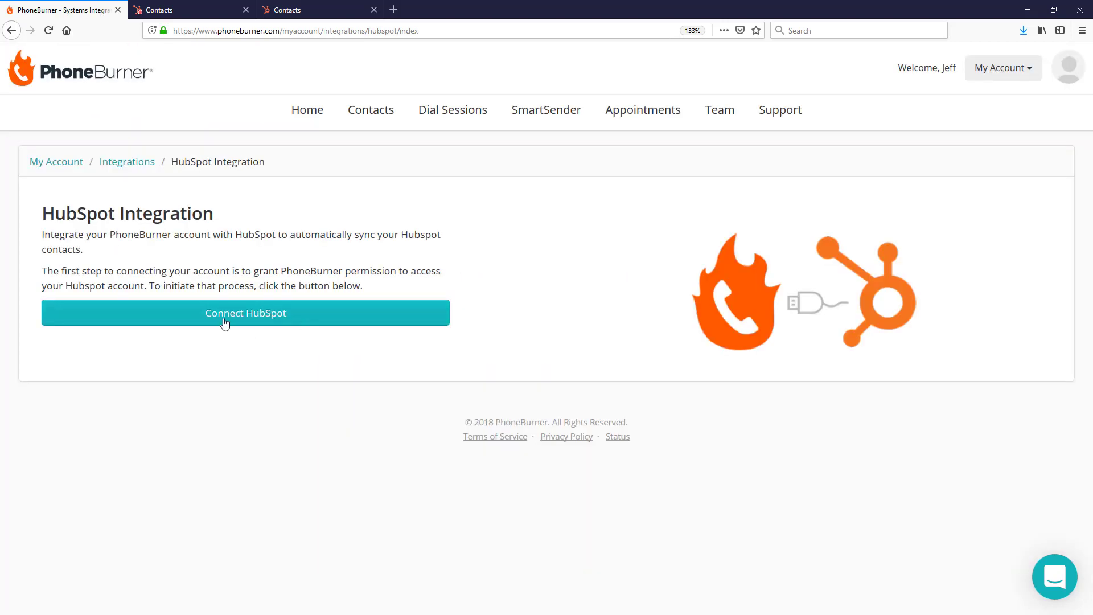
# Connect HubSpot and grant PhoneBurner access to the HubSpot account
pyautogui.click(271, 319)
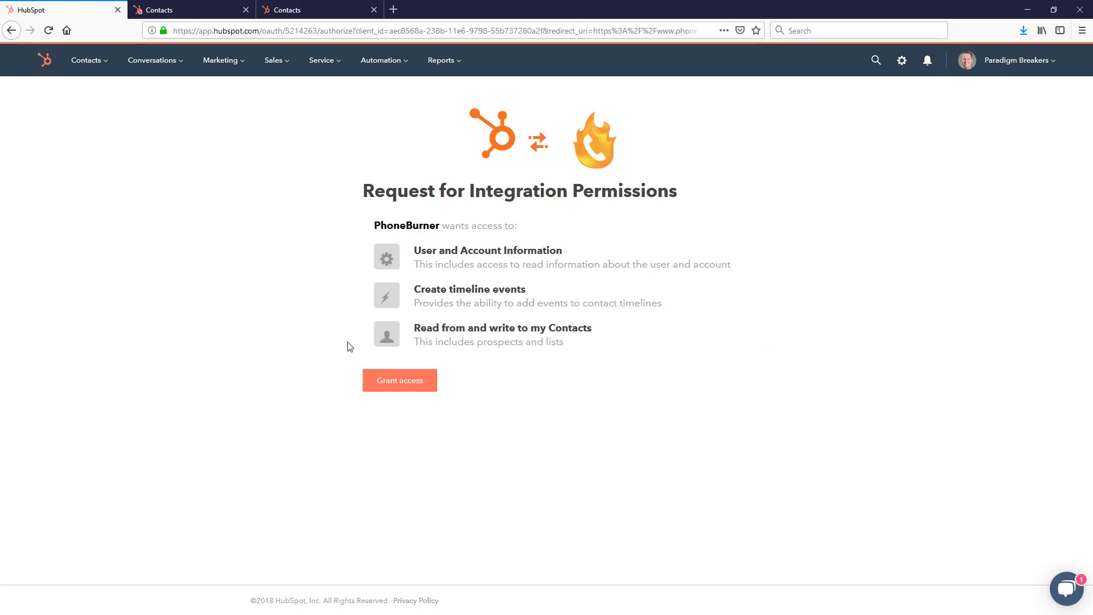
pyautogui.click(420, 393)
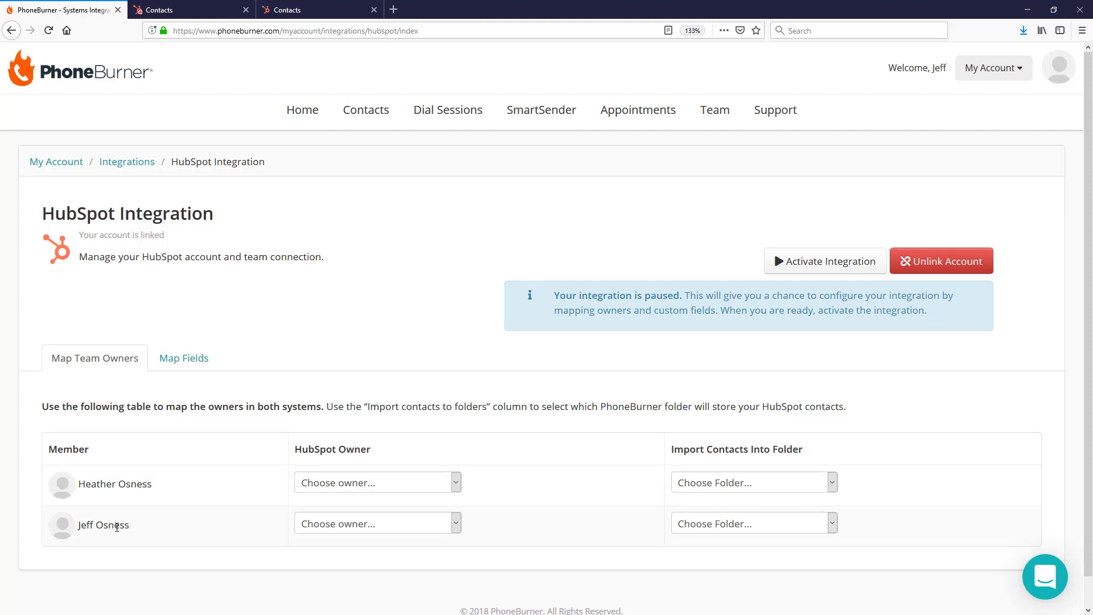
# Map the first team member to their matching HubSpot owner, importing into the Contacts folder
pyautogui.click(414, 489)
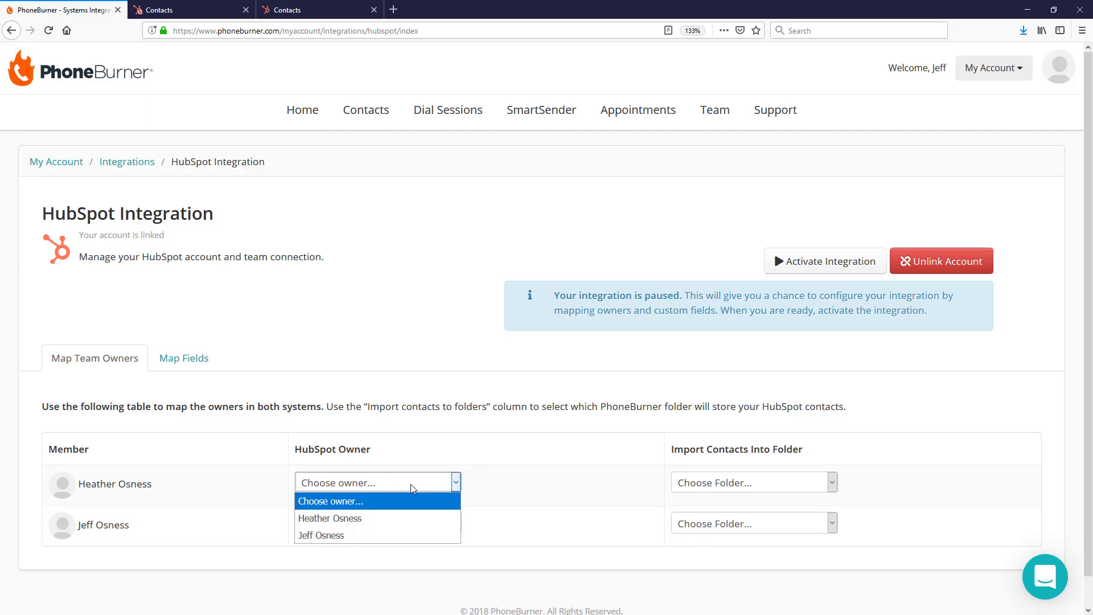
pyautogui.click(359, 520)
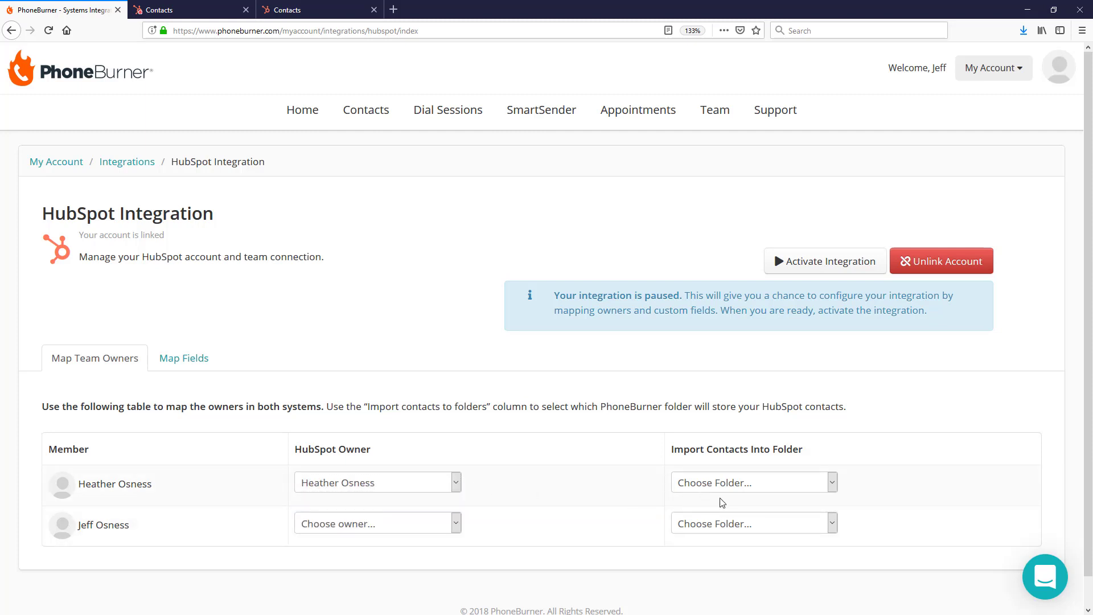
pyautogui.click(762, 490)
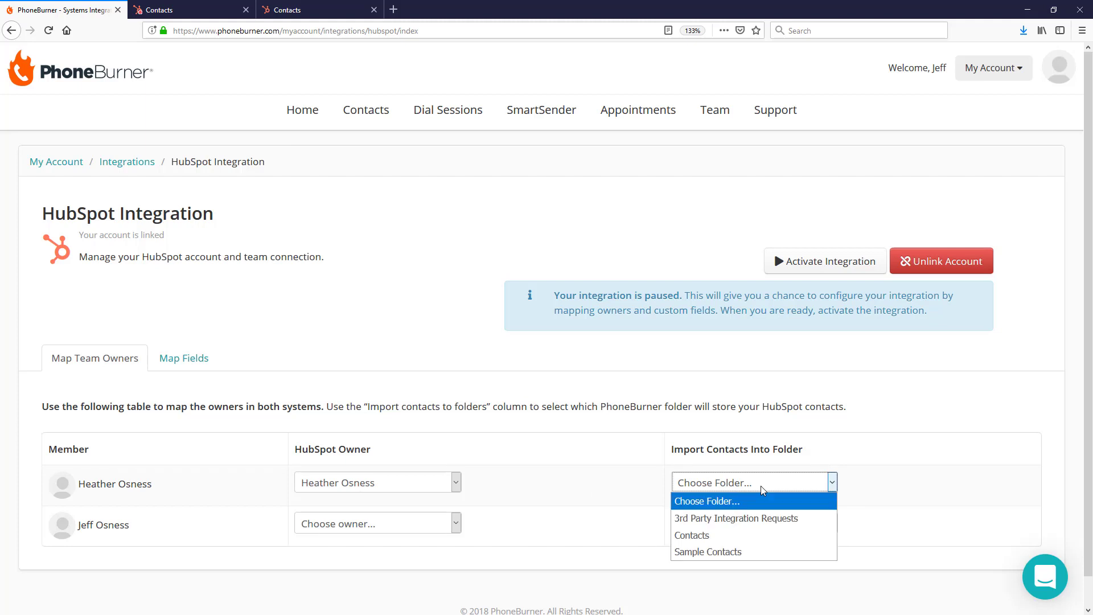
pyautogui.click(697, 536)
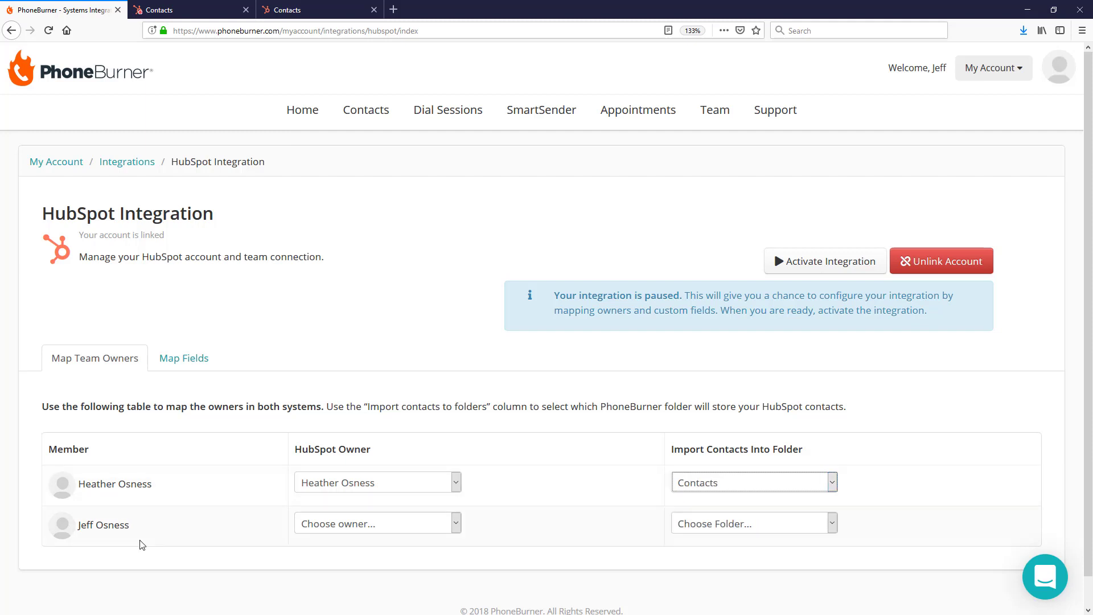
# Map the second team member to their matching HubSpot owner, importing into the Contacts folder
pyautogui.click(360, 529)
pyautogui.click(340, 577)
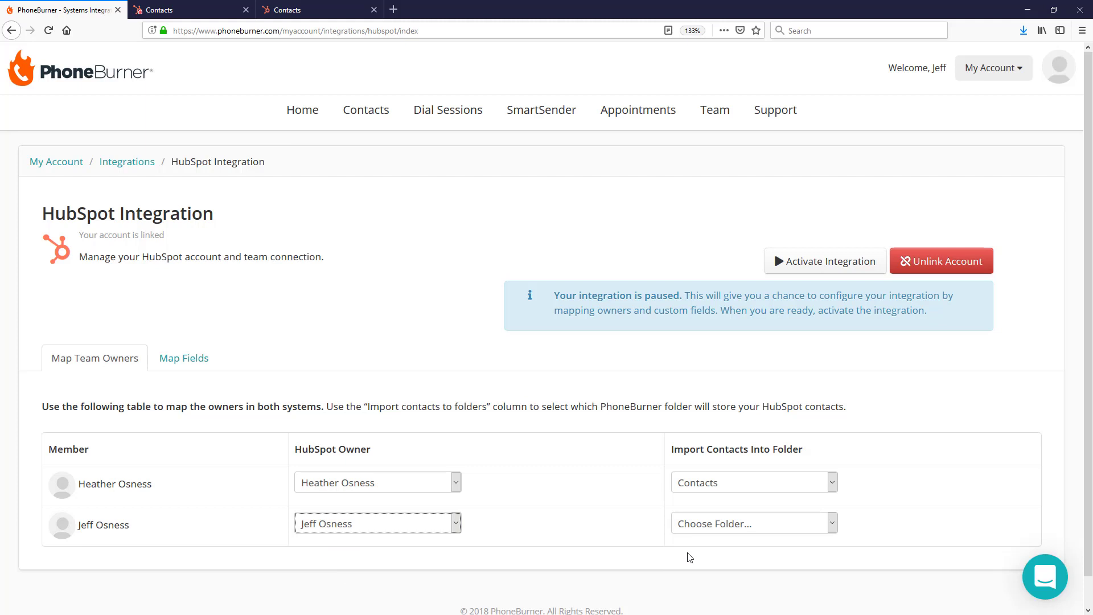
pyautogui.click(718, 528)
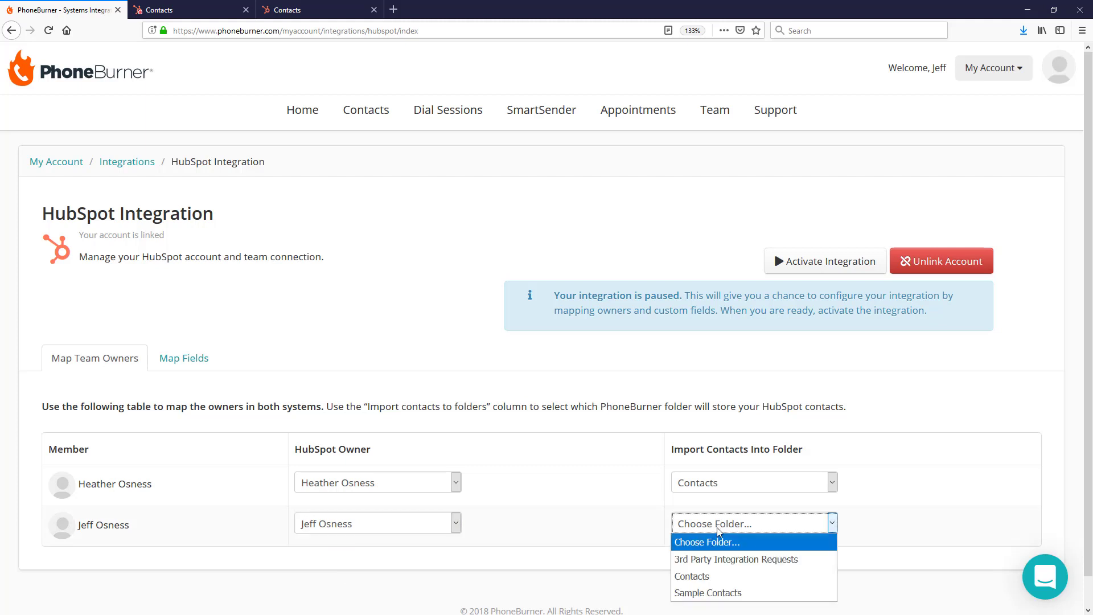
pyautogui.click(712, 577)
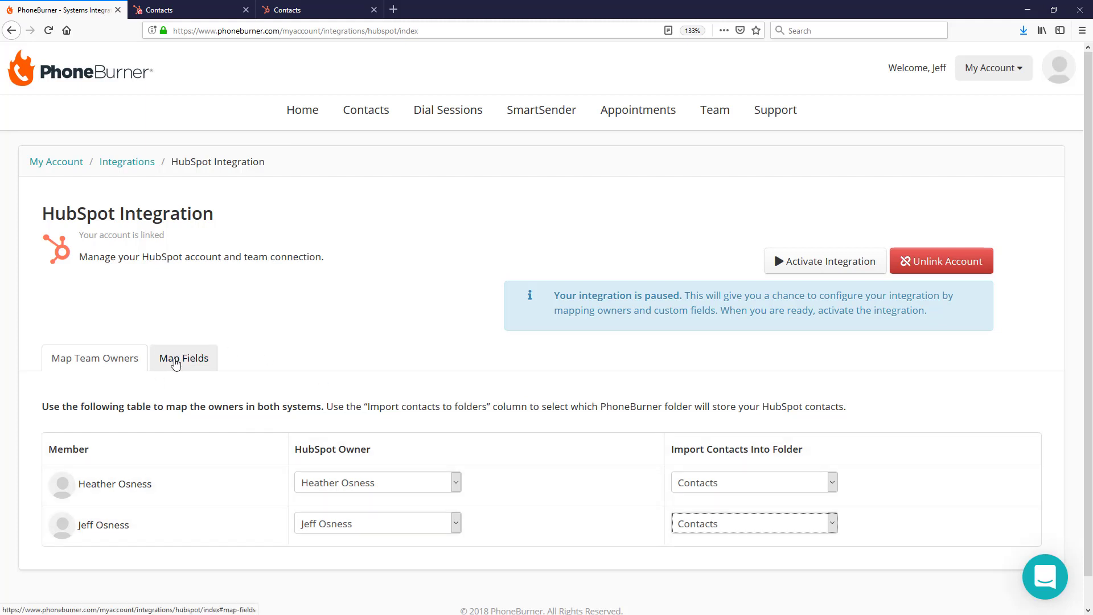
# In Map Fields, pair the HubSpot property Ready to Go with the Ready To Go custom field
pyautogui.click(176, 363)
pyautogui.scroll(-4, 283, 381)
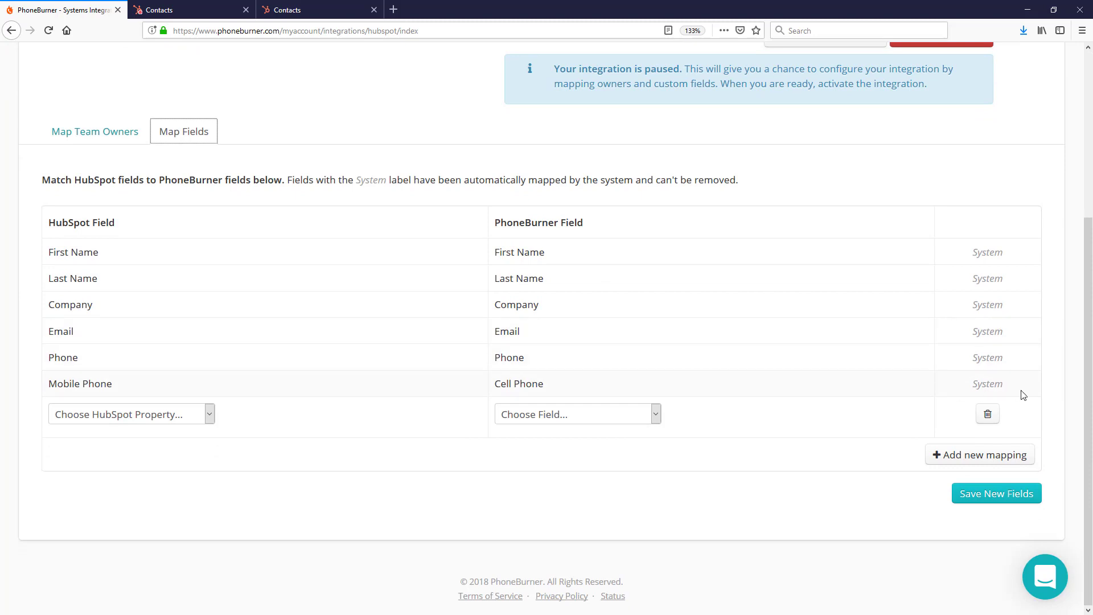
pyautogui.moveTo(1023, 395); pyautogui.dragTo(122, 249)
pyautogui.click(432, 334)
pyautogui.click(194, 420)
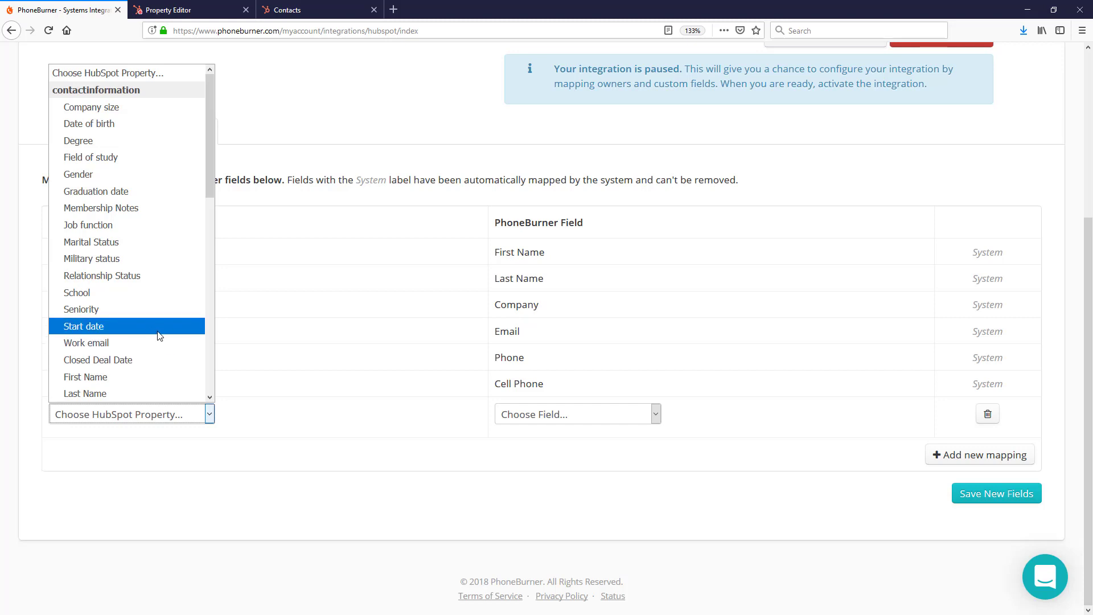
pyautogui.scroll(-2, 154, 331)
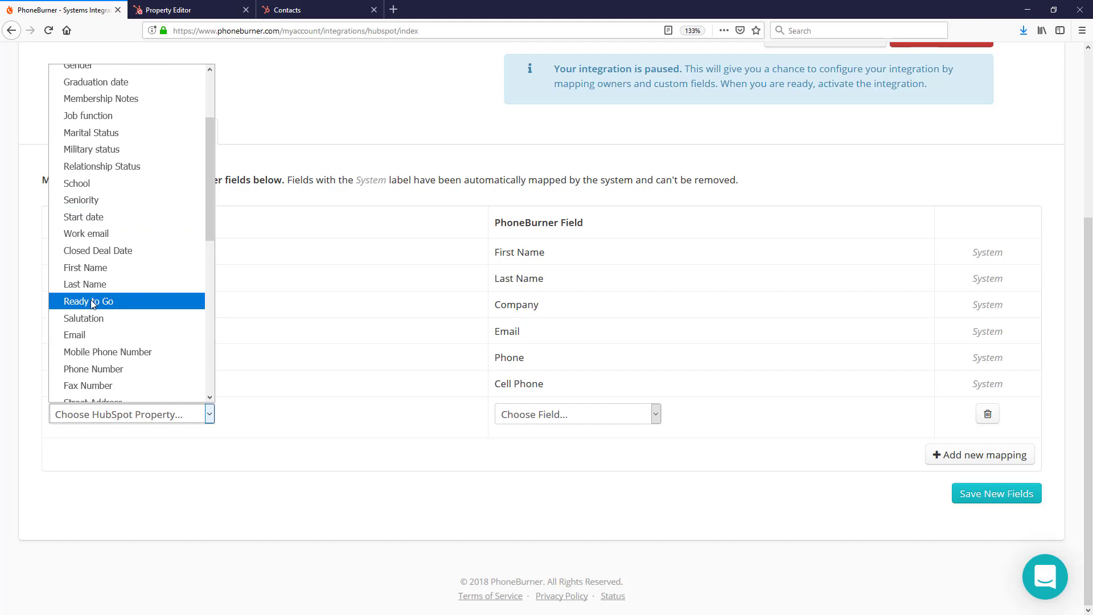
pyautogui.click(92, 303)
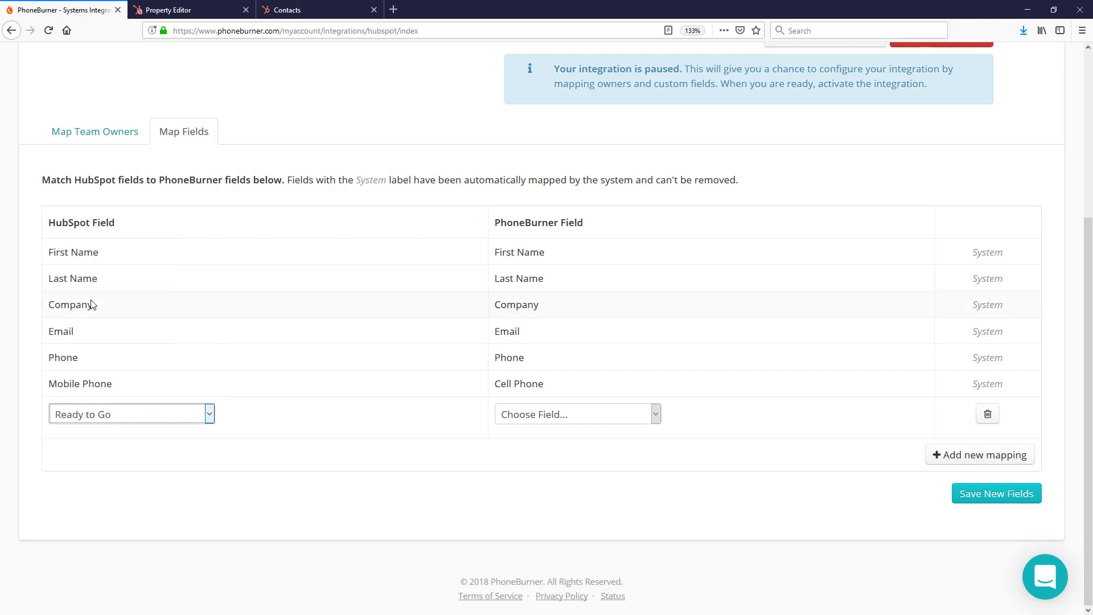
pyautogui.click(627, 421)
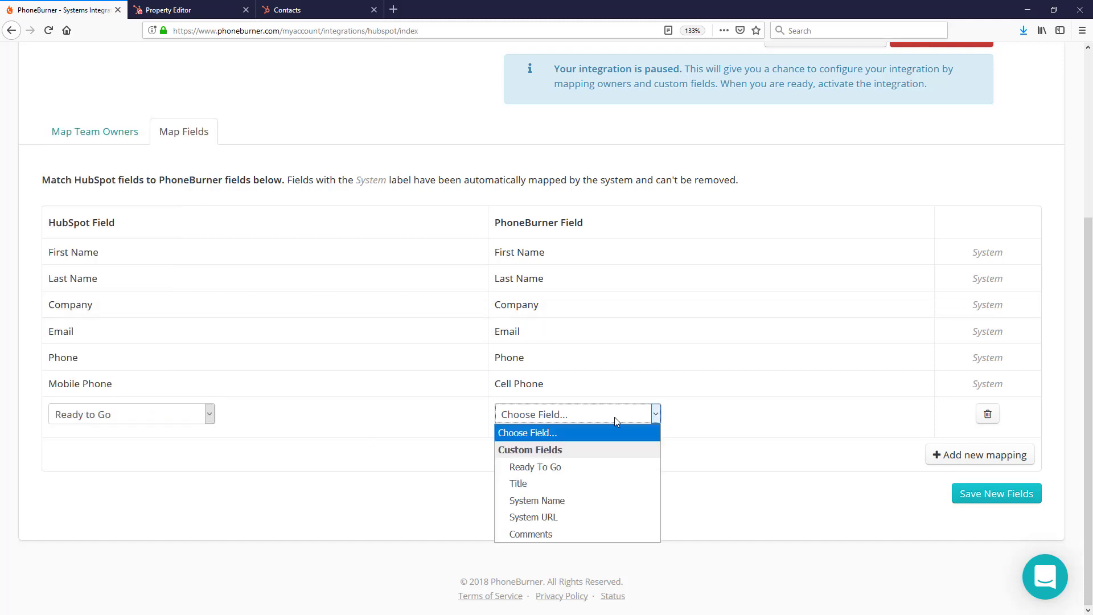
pyautogui.click(545, 473)
# Add a mapping row pairing HubSpot's Job Title with PhoneBurner's Title field
pyautogui.click(963, 458)
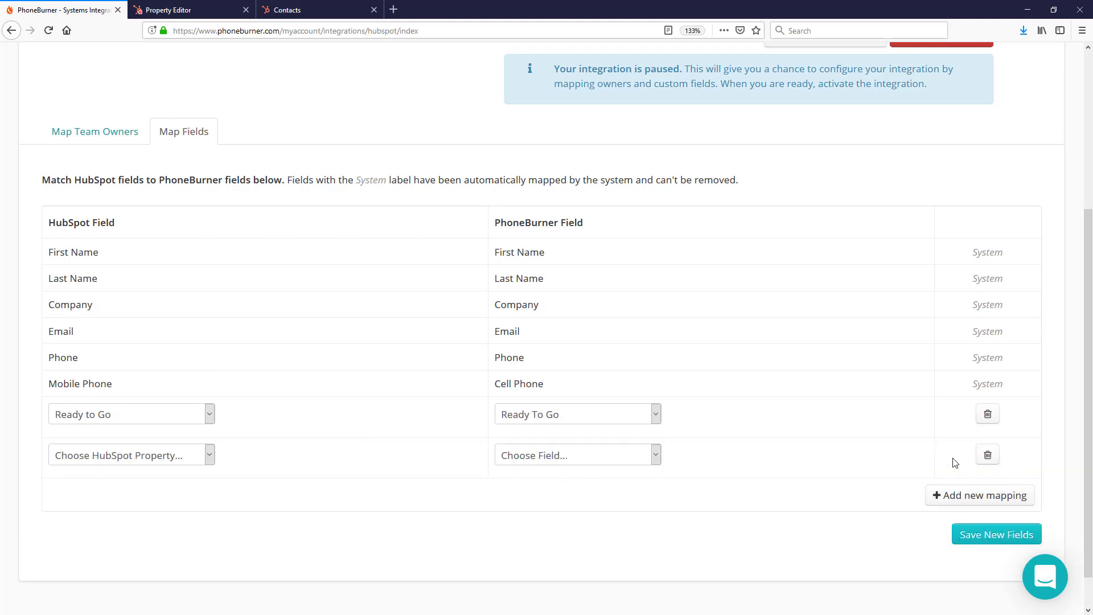
pyautogui.click(210, 455)
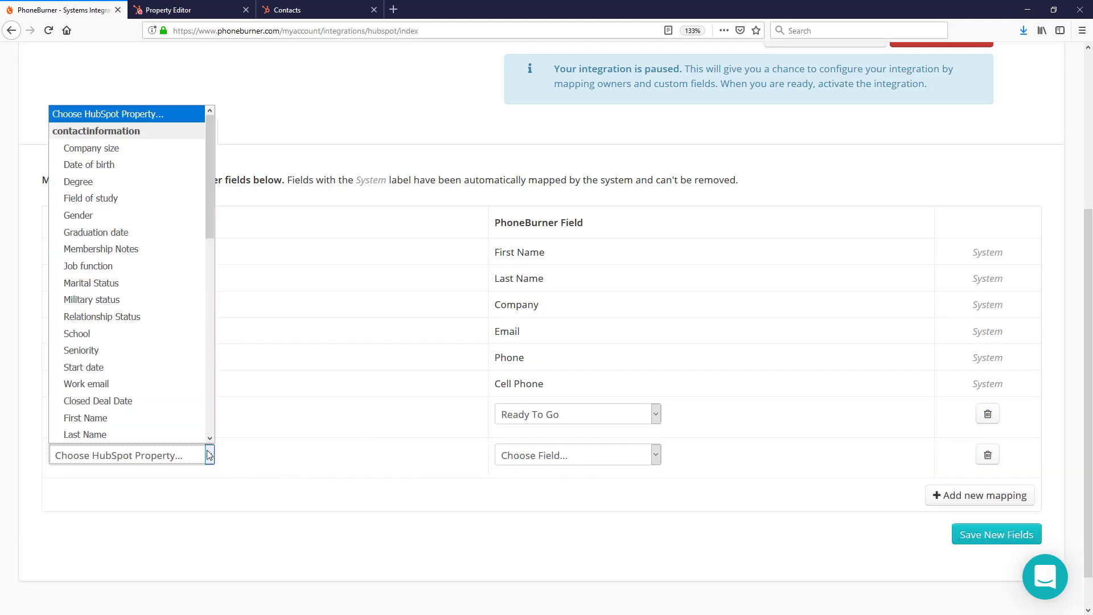
pyautogui.scroll(-3, 171, 363)
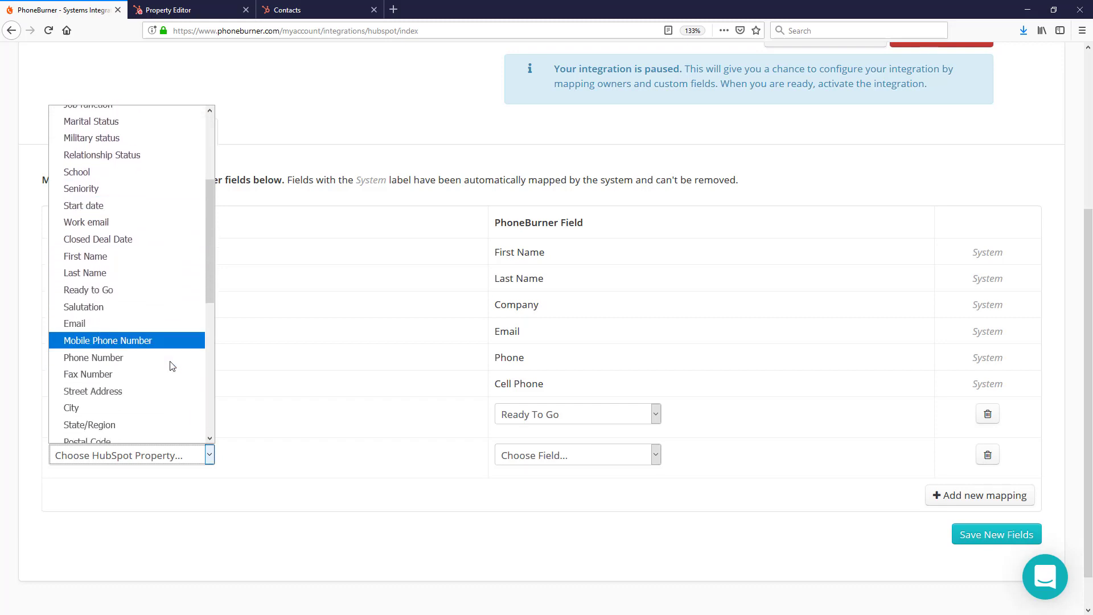
pyautogui.scroll(-1, 171, 366)
pyautogui.click(124, 412)
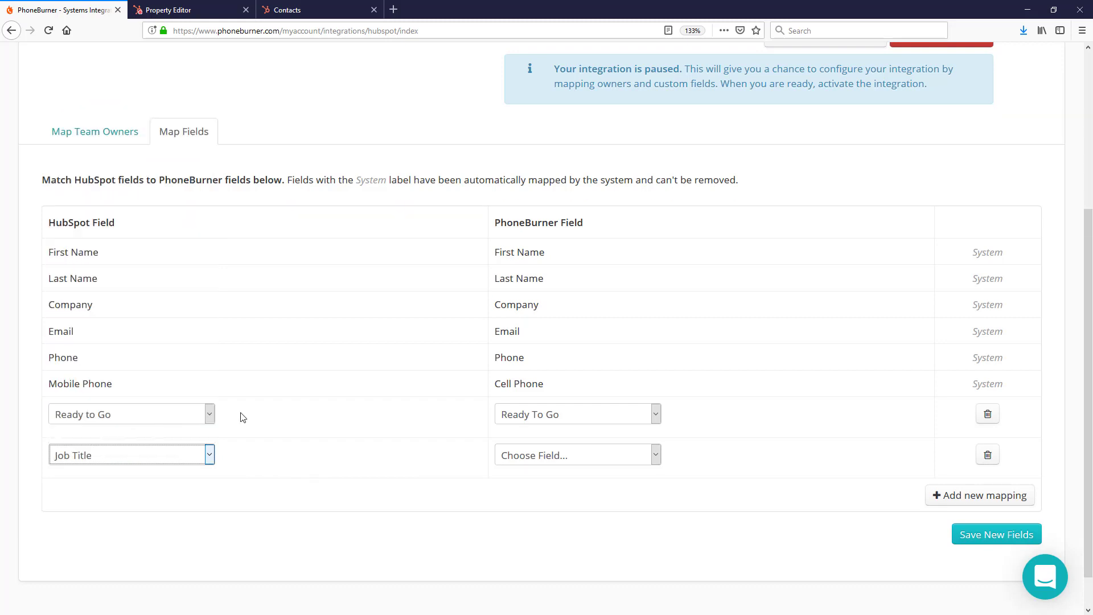
pyautogui.click(591, 455)
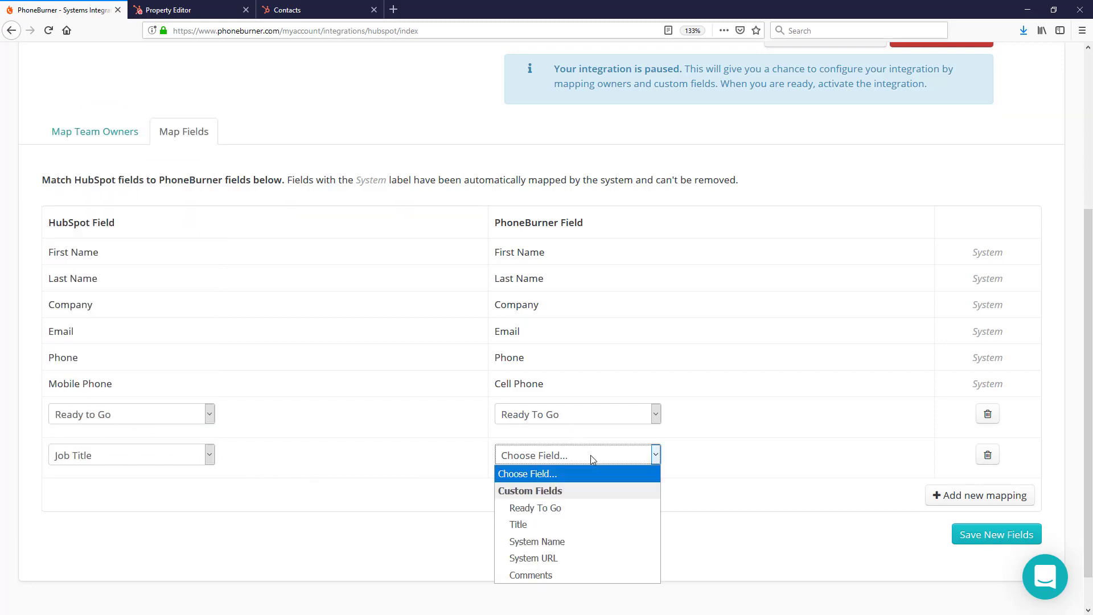
pyautogui.click(522, 525)
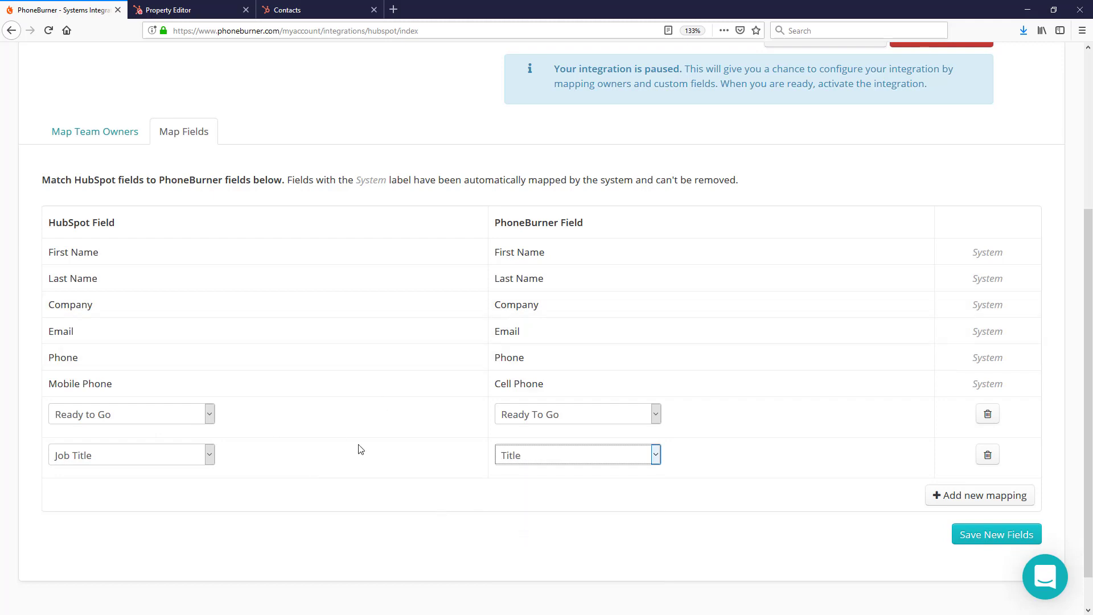
# Save the new field mappings and activate the HubSpot integration
pyautogui.click(995, 538)
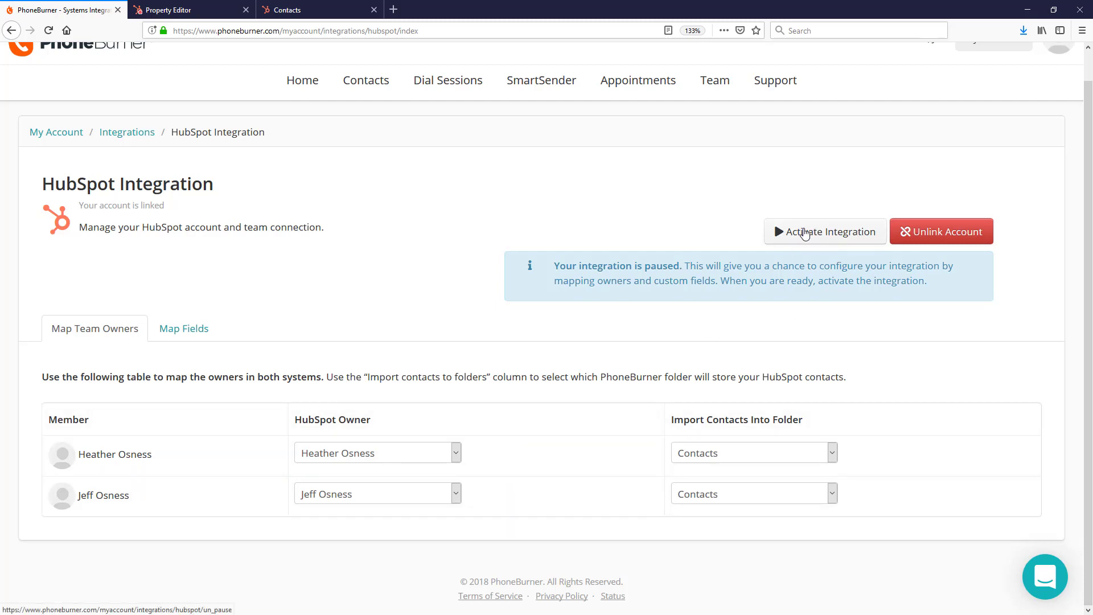
pyautogui.click(837, 233)
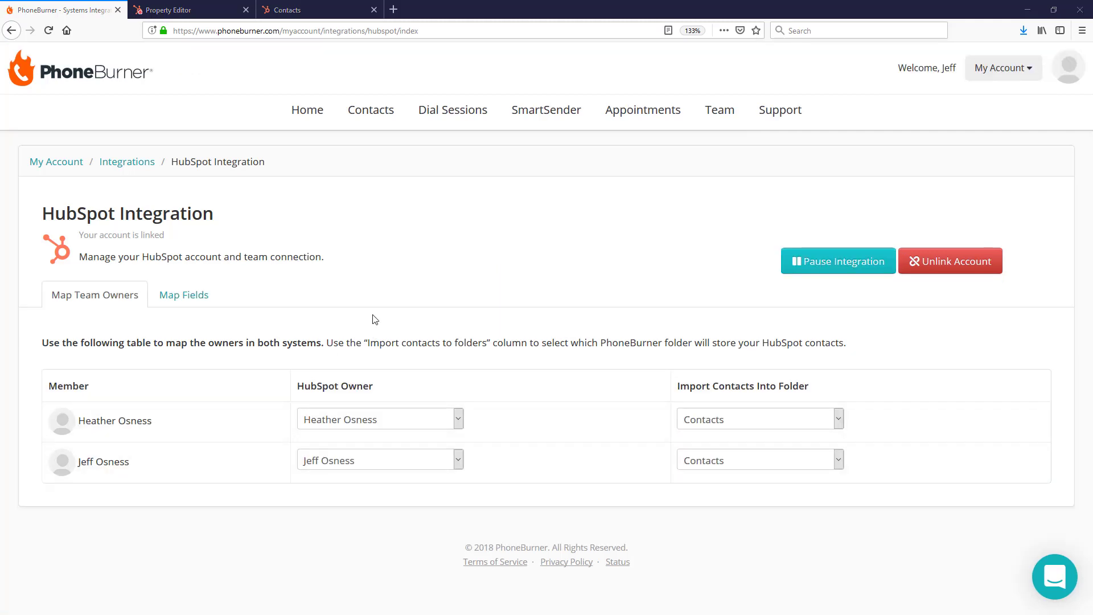
# Select all eight contacts in Contacts and begin a dial session with them
pyautogui.click(373, 111)
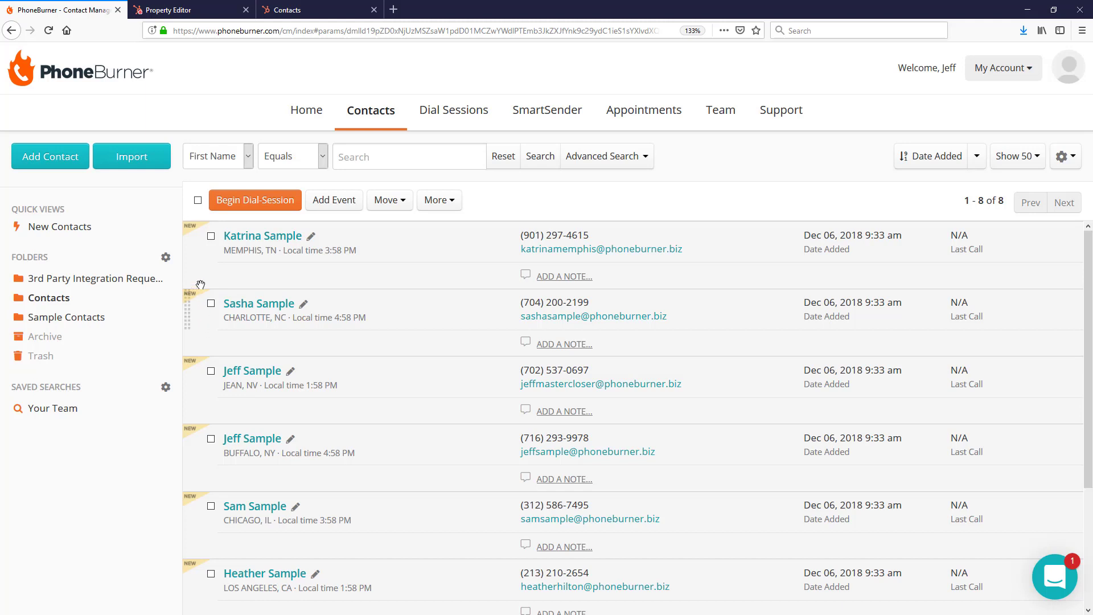
pyautogui.click(199, 202)
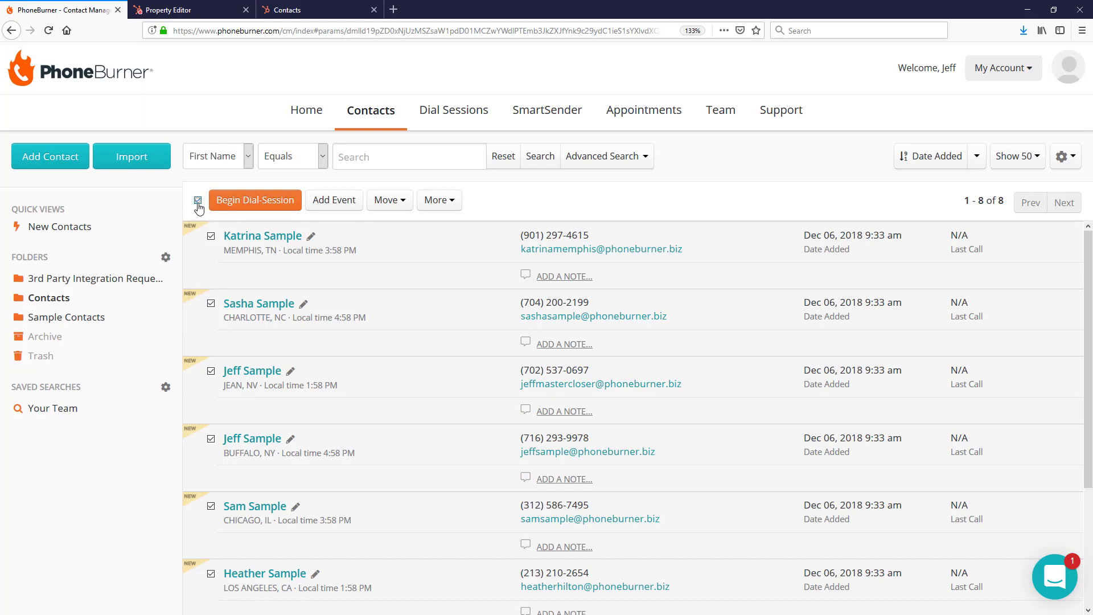
pyautogui.click(241, 197)
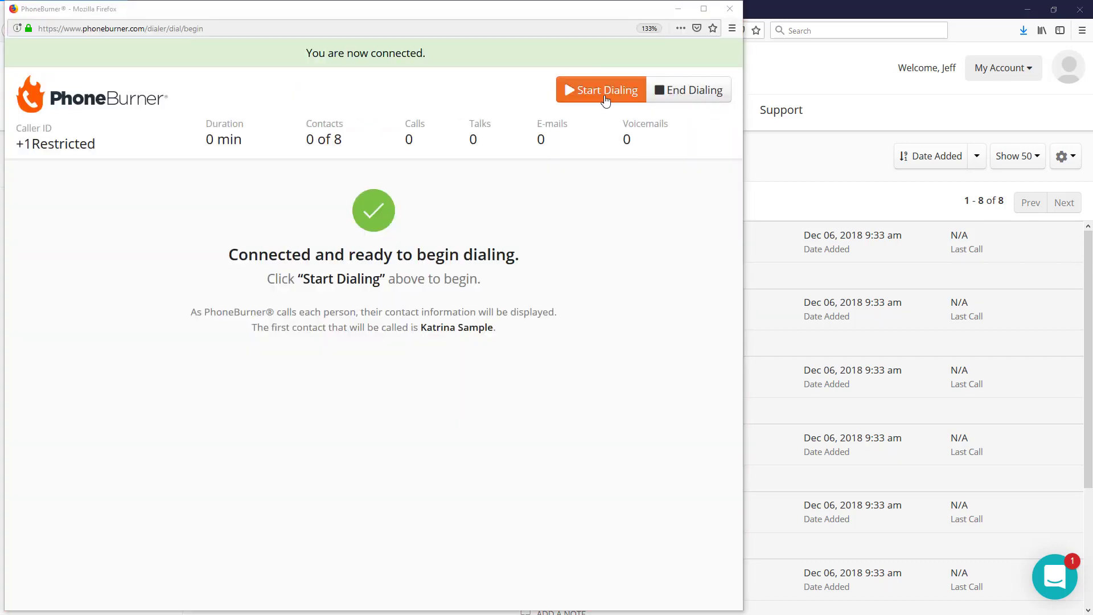
# Start dialing, log calls as No Answer and Busy Signal, then end the live-answered third call
pyautogui.click(583, 98)
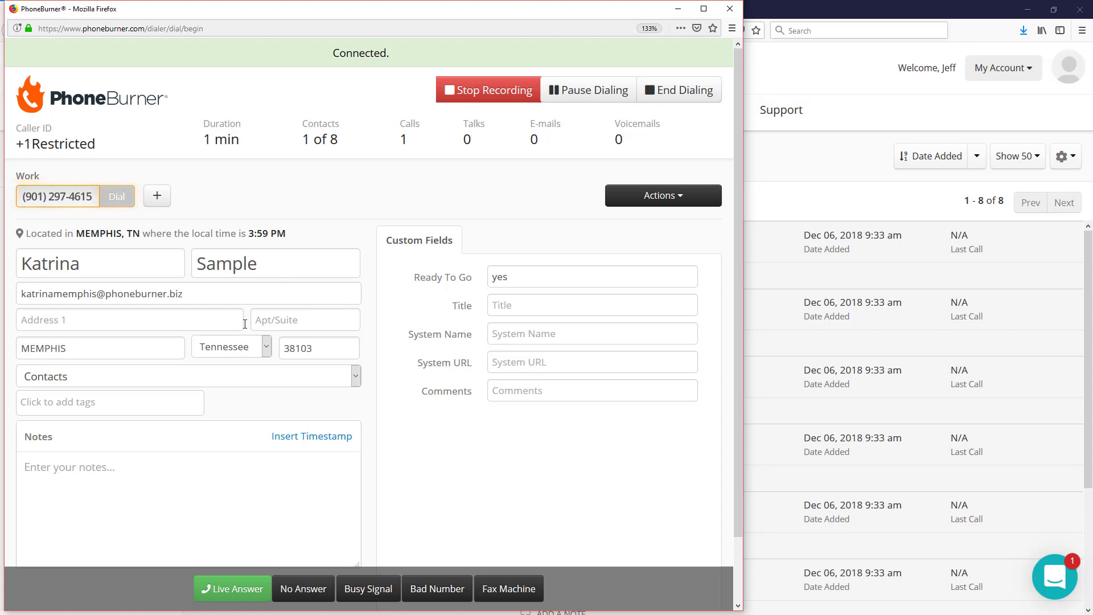
pyautogui.click(308, 590)
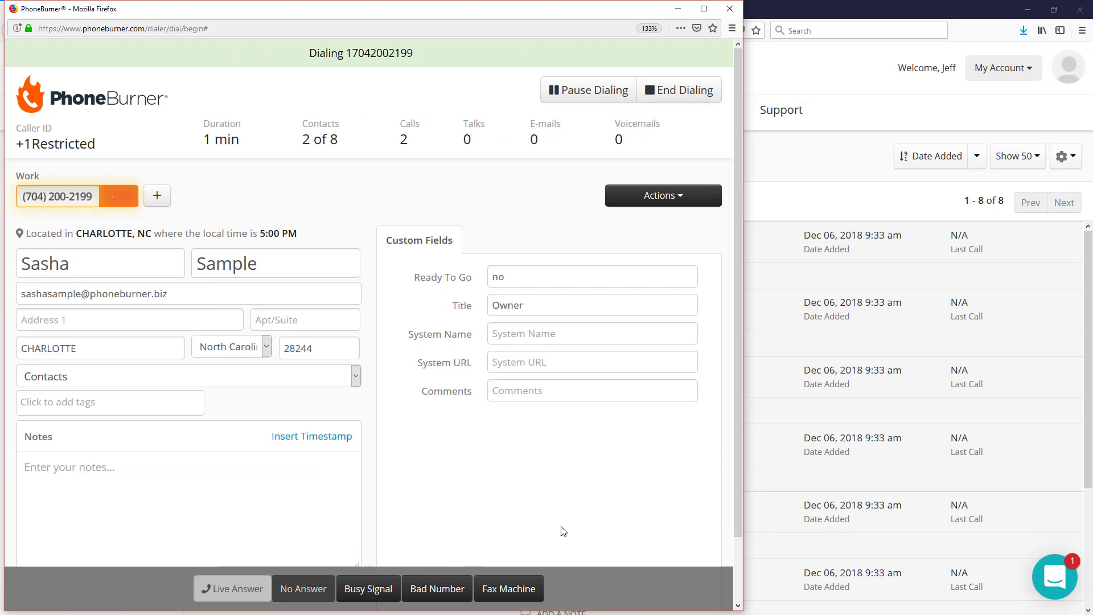
pyautogui.click(382, 595)
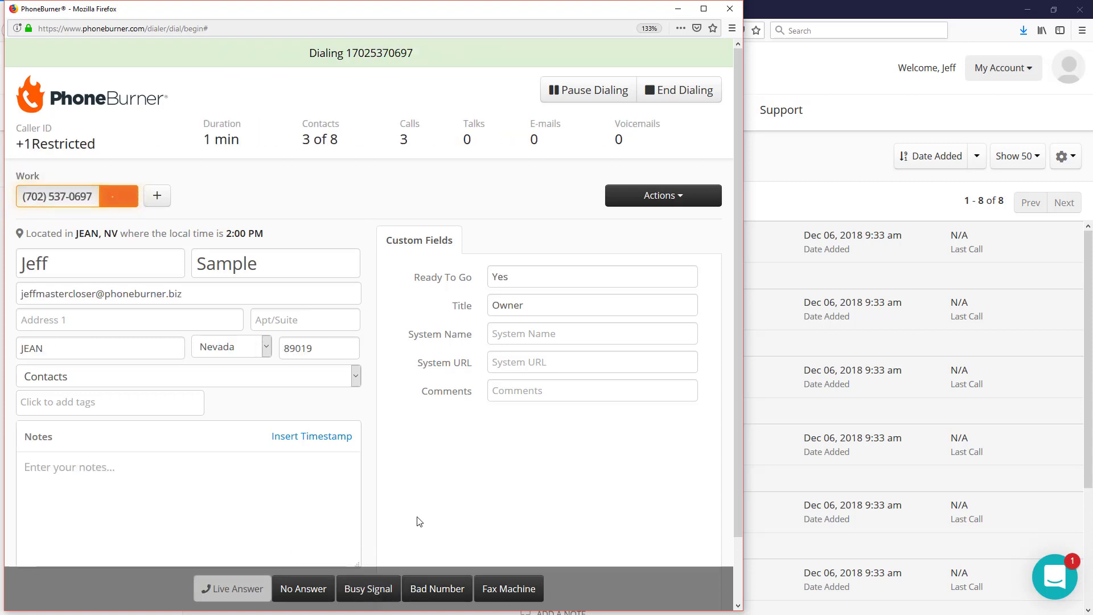
pyautogui.click(228, 589)
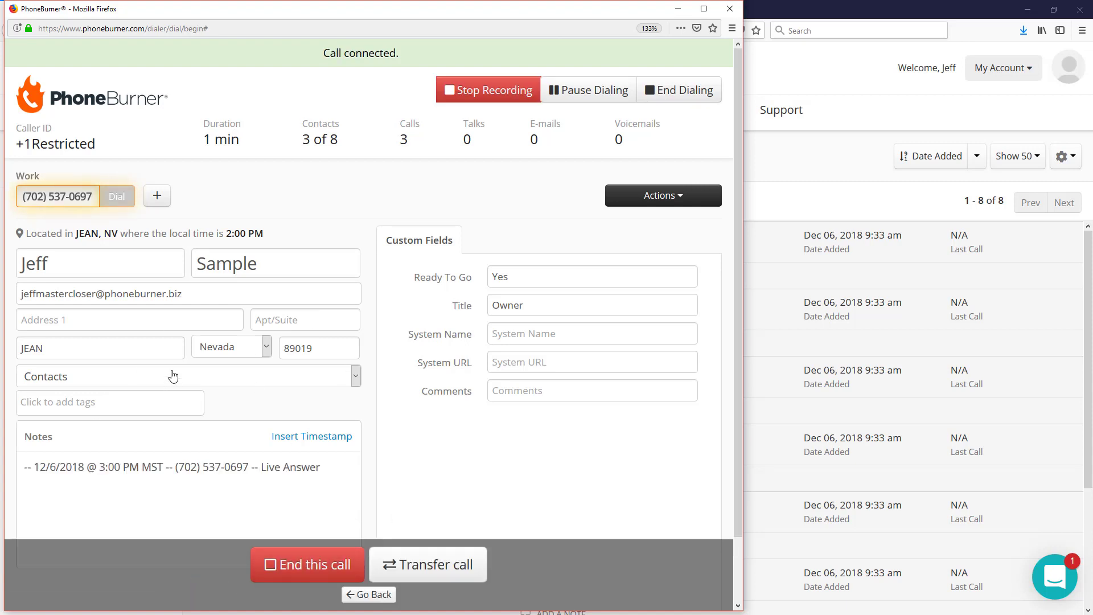
pyautogui.click(298, 561)
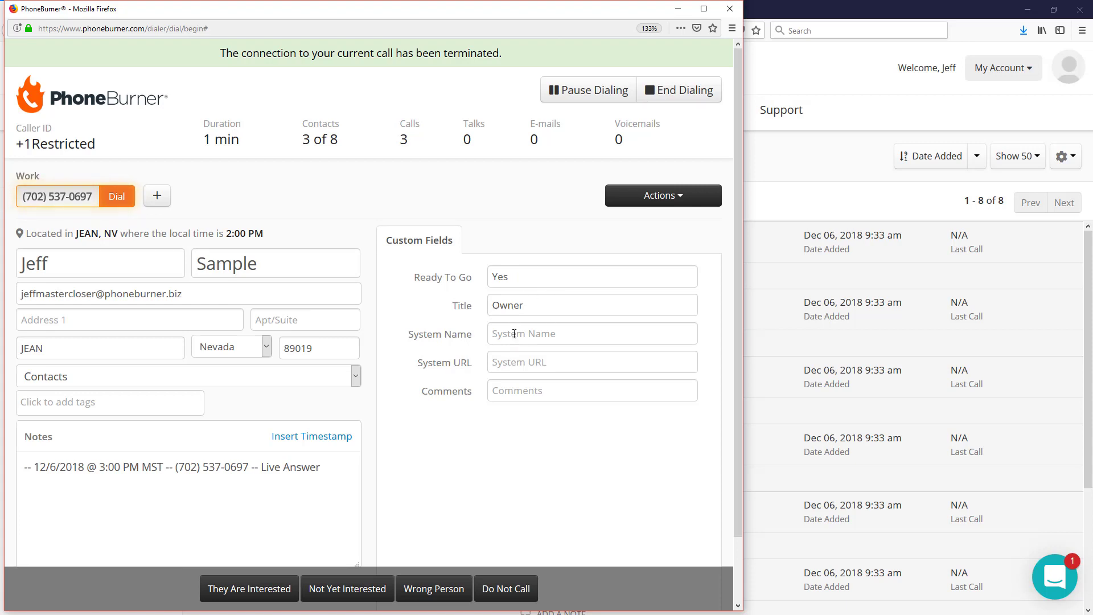
# Change the contact's title from Owner to VP of Sales and log the call as interested
pyautogui.doubleClick(537, 302)
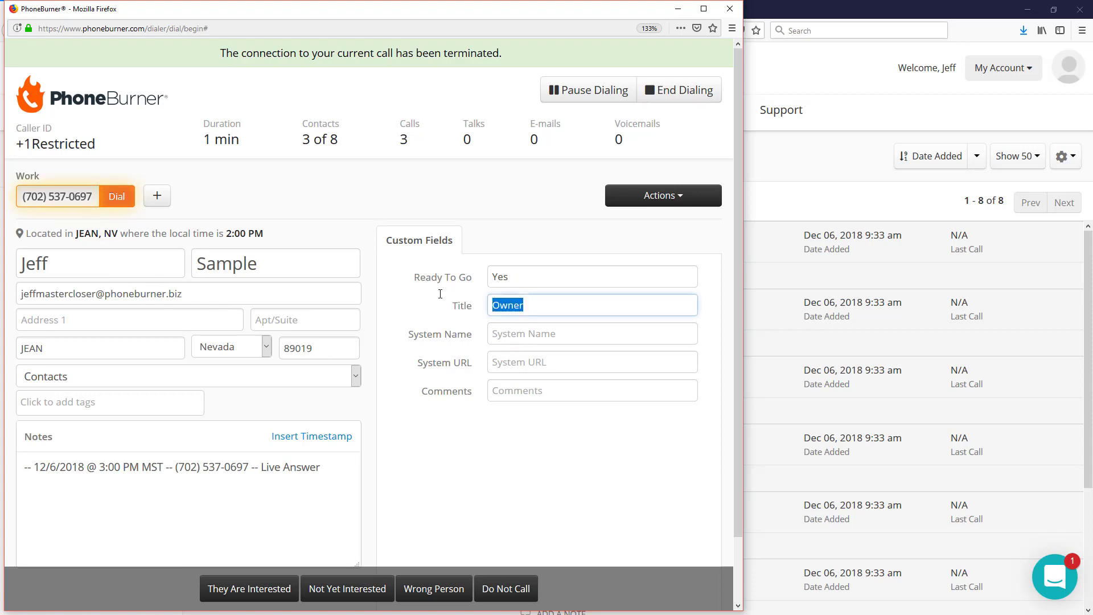
pyautogui.write('VP ')
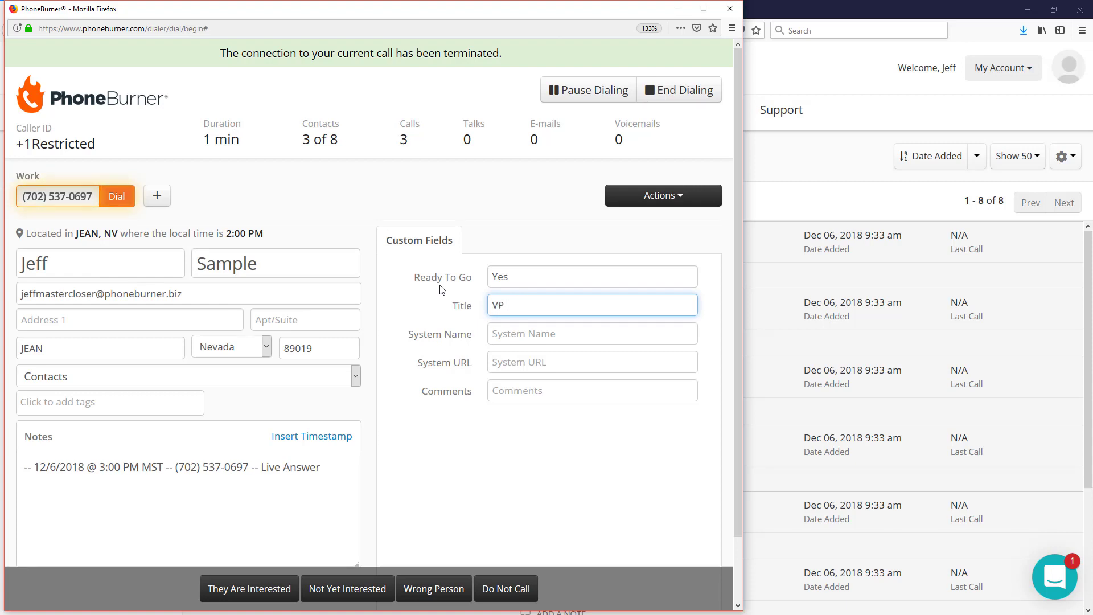
pyautogui.write('of Sales')
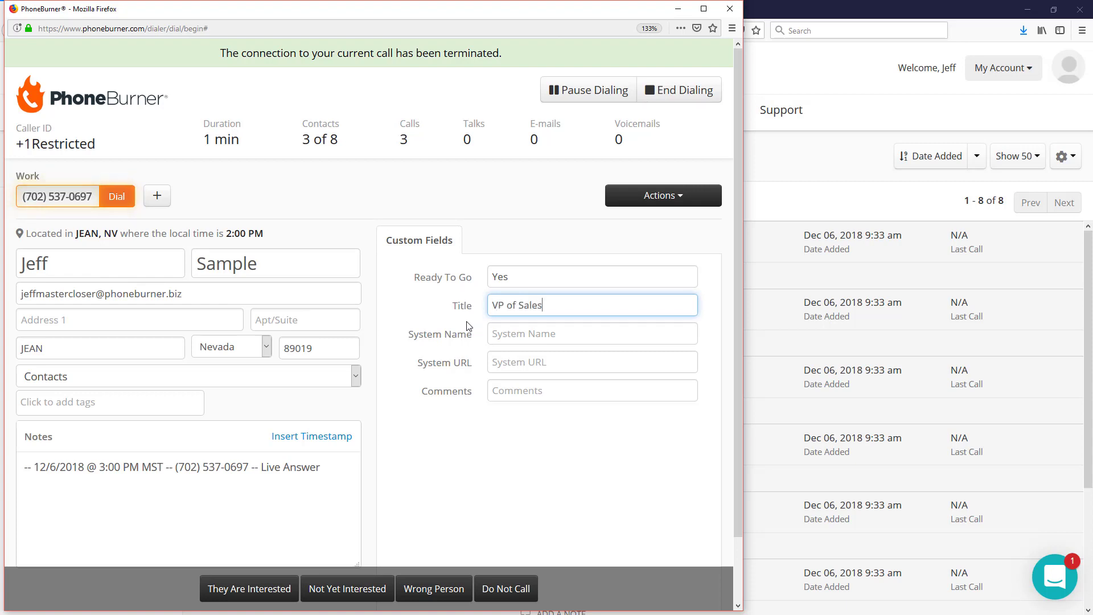
pyautogui.click(247, 589)
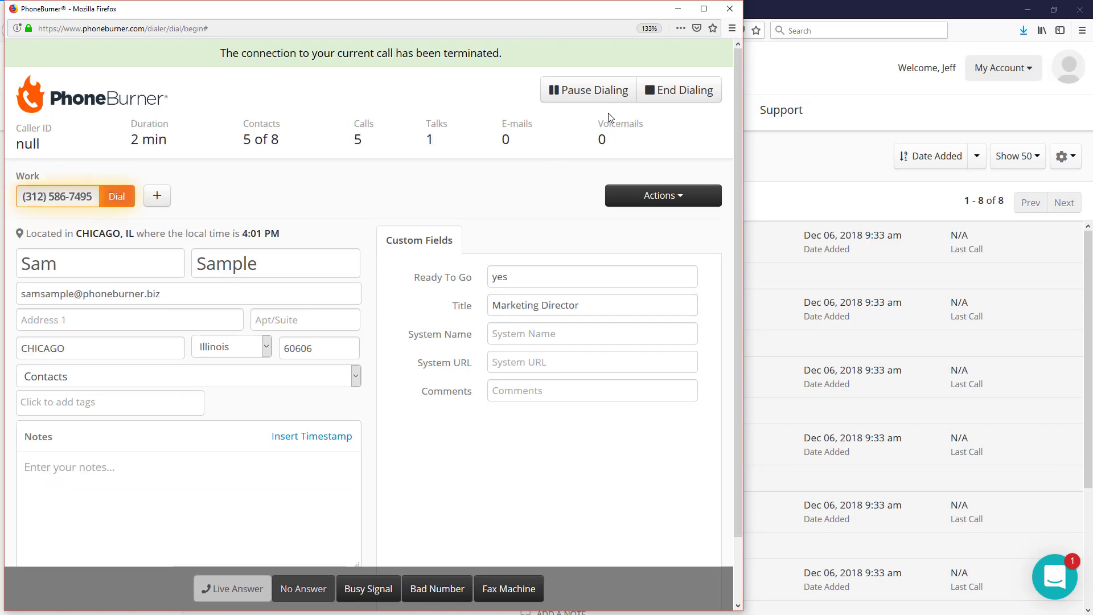
# End the dial session, review per-contact call details, and refresh the Contacts folder
pyautogui.click(661, 93)
pyautogui.click(388, 268)
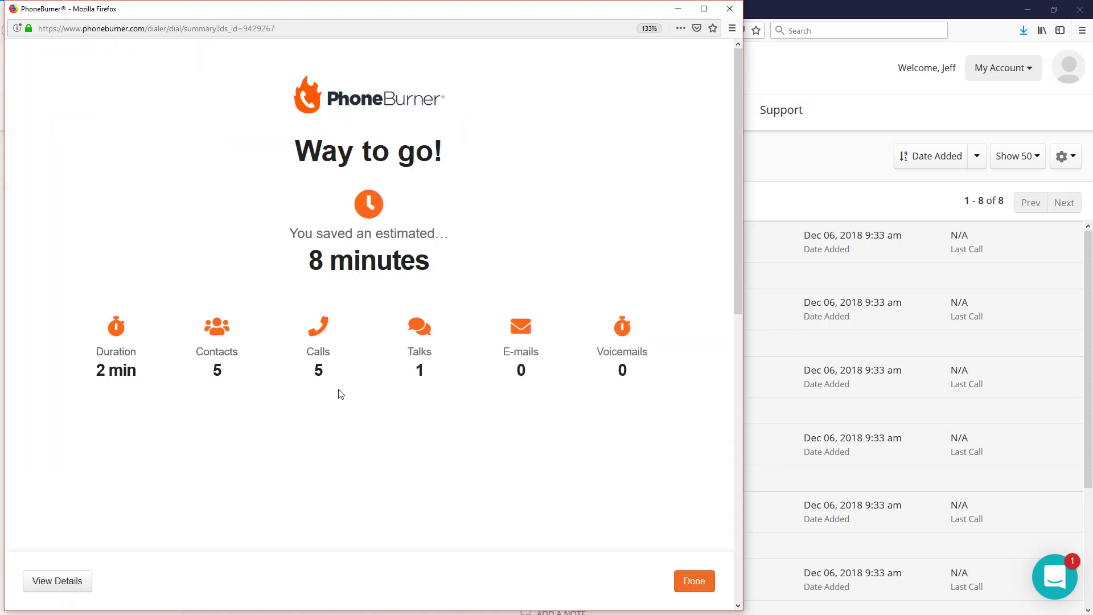
pyautogui.click(56, 581)
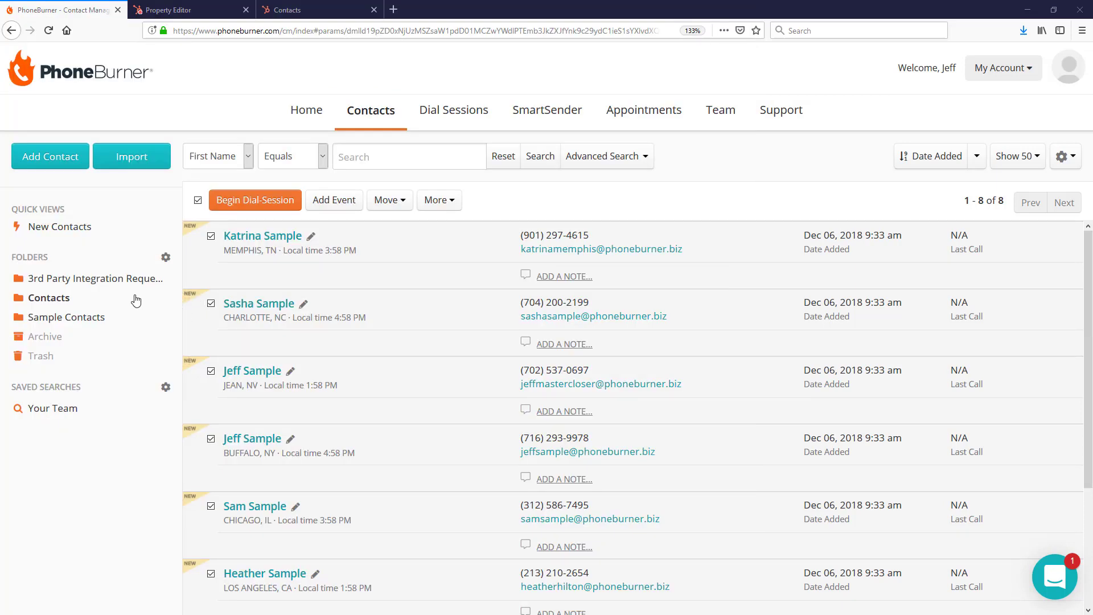
pyautogui.click(67, 304)
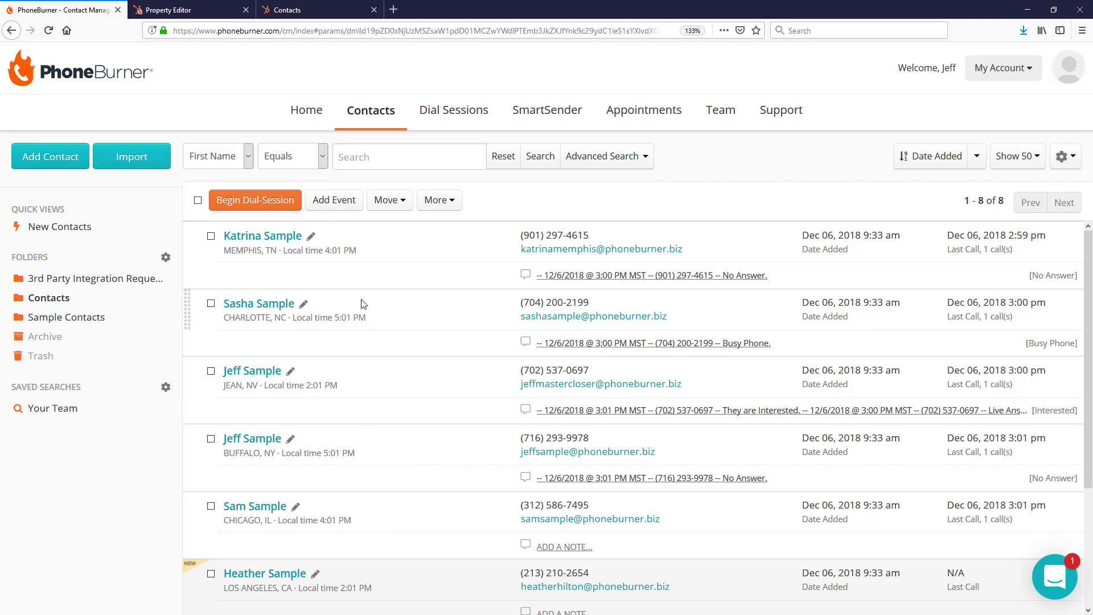
pyautogui.click(285, 11)
# Reload the HubSpot contacts list and open the interested contact's record
pyautogui.click(48, 31)
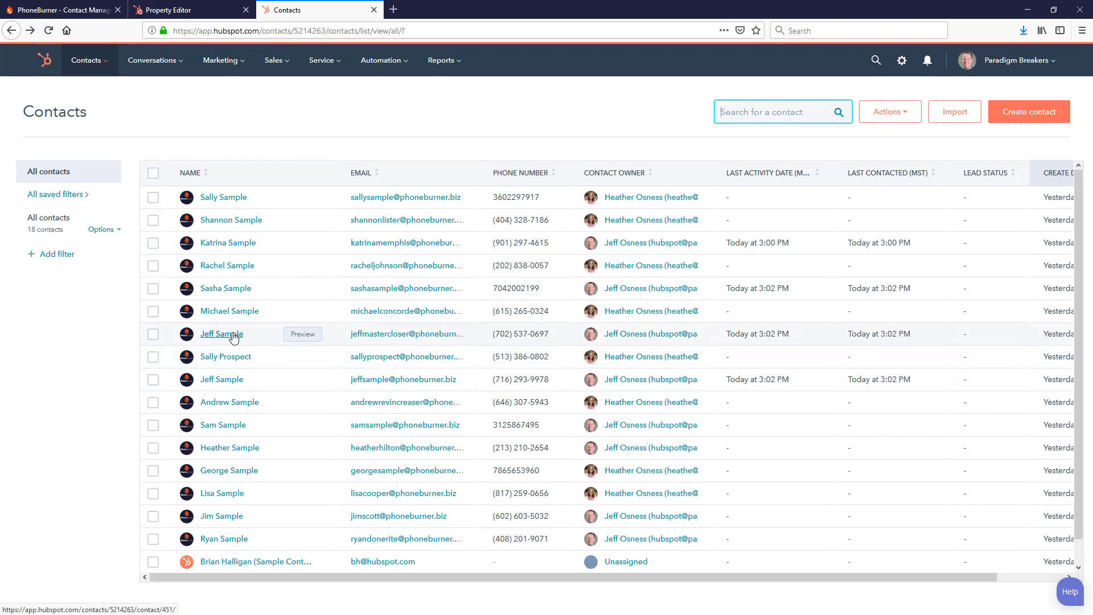
pyautogui.click(234, 336)
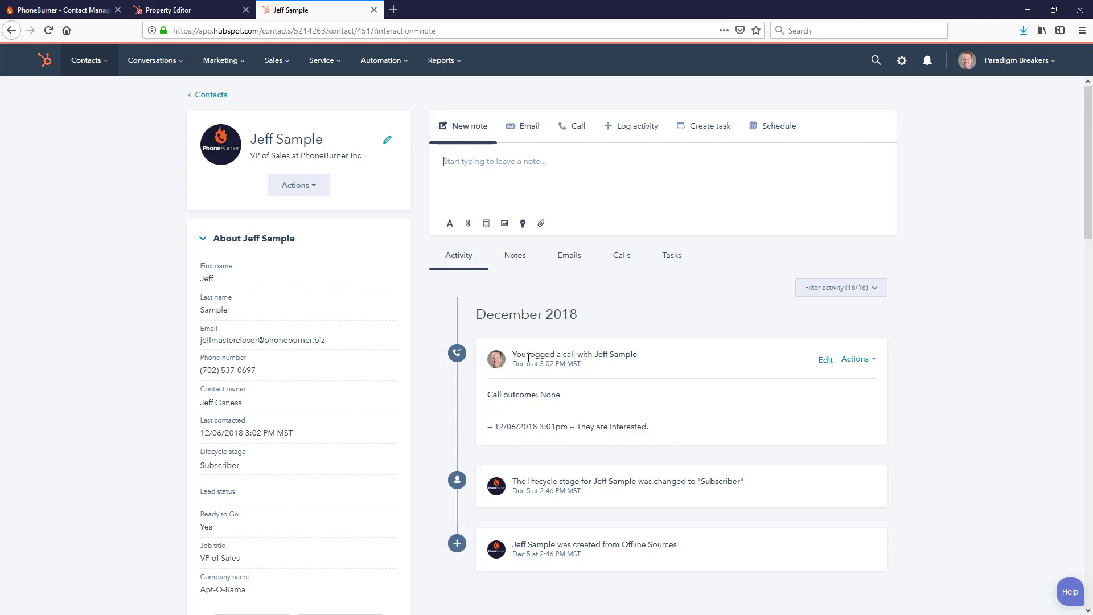
# Check the contact's synced 'They are Interested' call note and 'VP of Sales' job title in HubSpot
pyautogui.moveTo(659, 430); pyautogui.dragTo(579, 428)
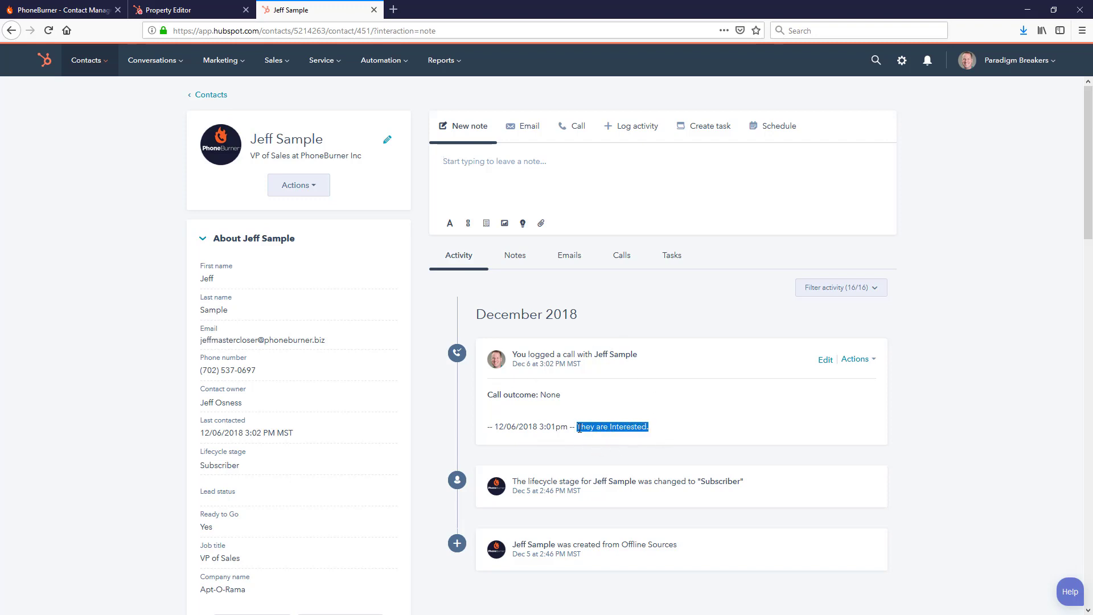
pyautogui.click(122, 551)
pyautogui.scroll(-3, 156, 598)
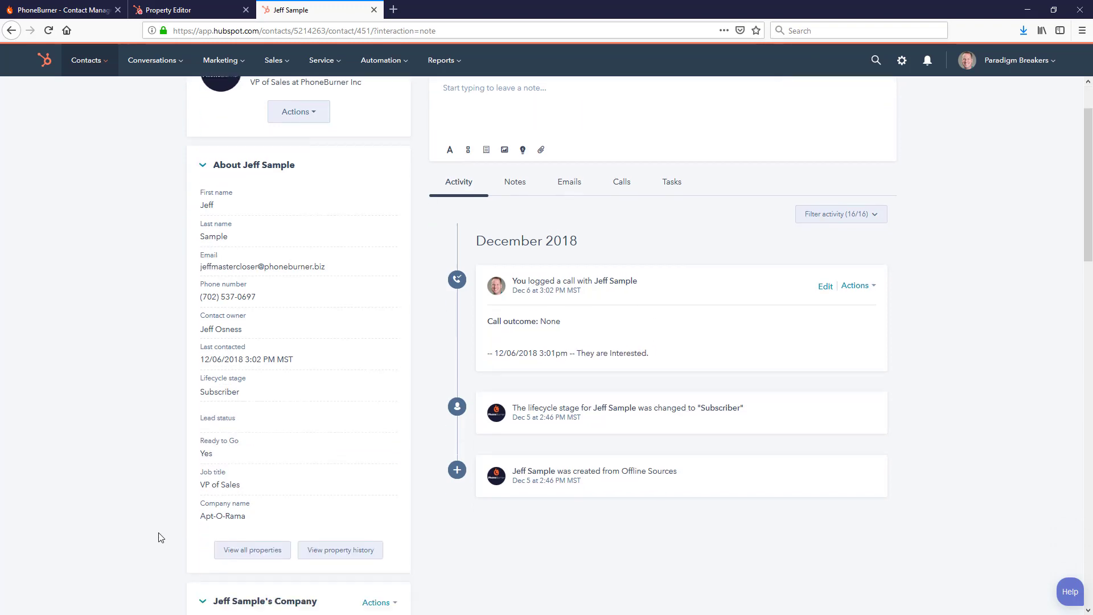
pyautogui.moveTo(252, 442); pyautogui.dragTo(201, 429)
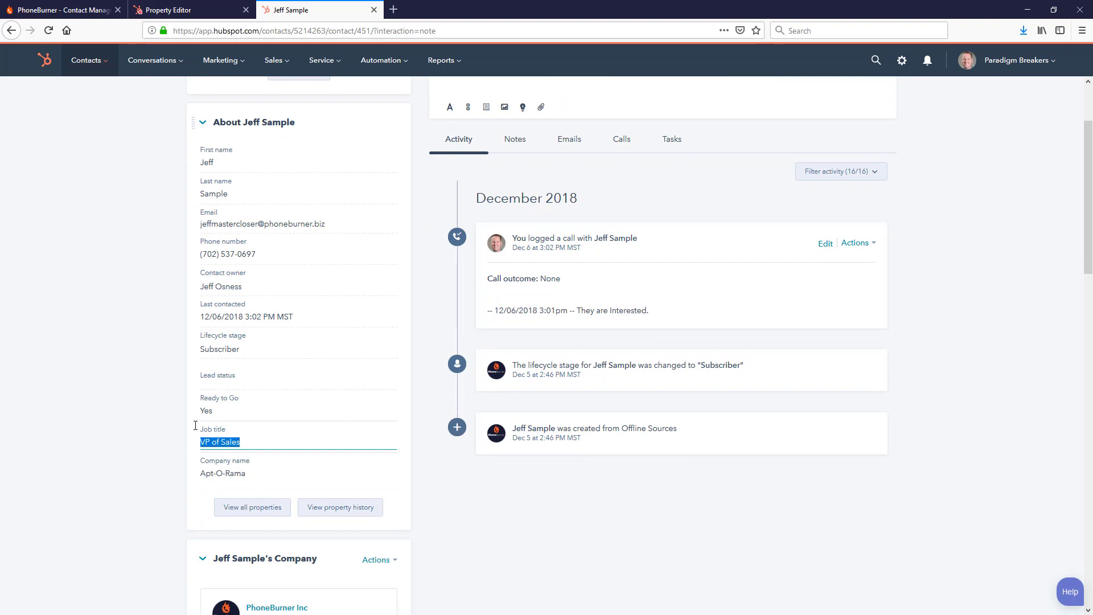
pyautogui.click(123, 420)
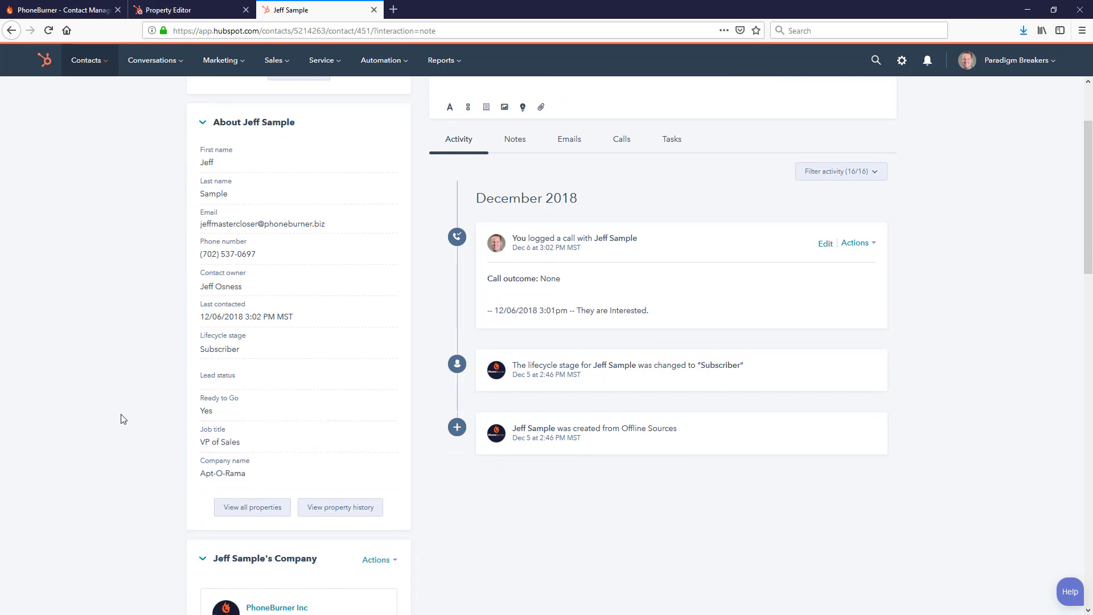